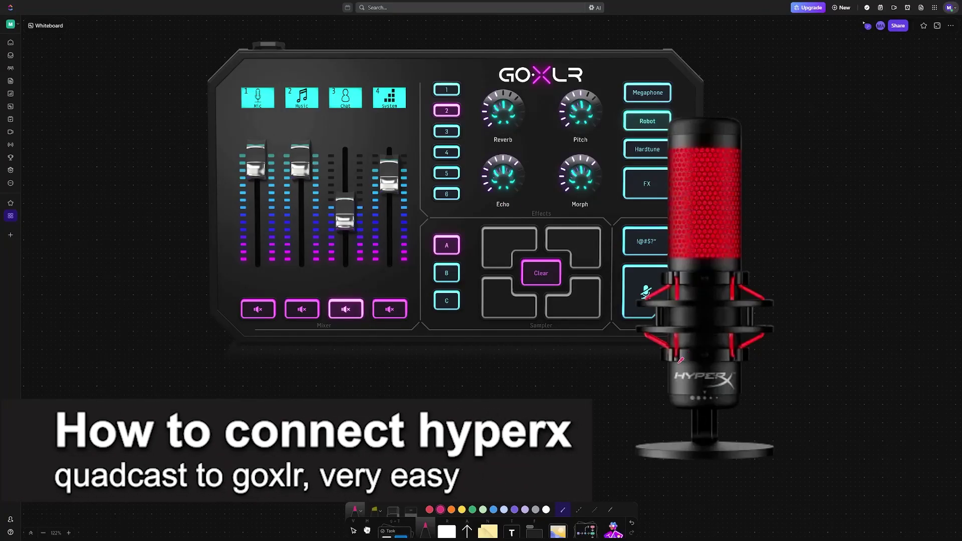
# Write and underline QUADCAST beside the microphone, with a circled USB beneath it.
pyautogui.moveTo(545, 376)
pyautogui.mouseDown()
pyautogui.moveTo(546, 391)
pyautogui.moveTo(547, 381)
pyautogui.moveTo(562, 389)
pyautogui.moveTo(577, 372)
pyautogui.moveTo(596, 391)
pyautogui.moveTo(645, 392)
pyautogui.moveTo(669, 374)
pyautogui.mouseUp()
pyautogui.moveTo(664, 375); pyautogui.dragTo(666, 393)
pyautogui.moveTo(540, 403); pyautogui.dragTo(684, 397)
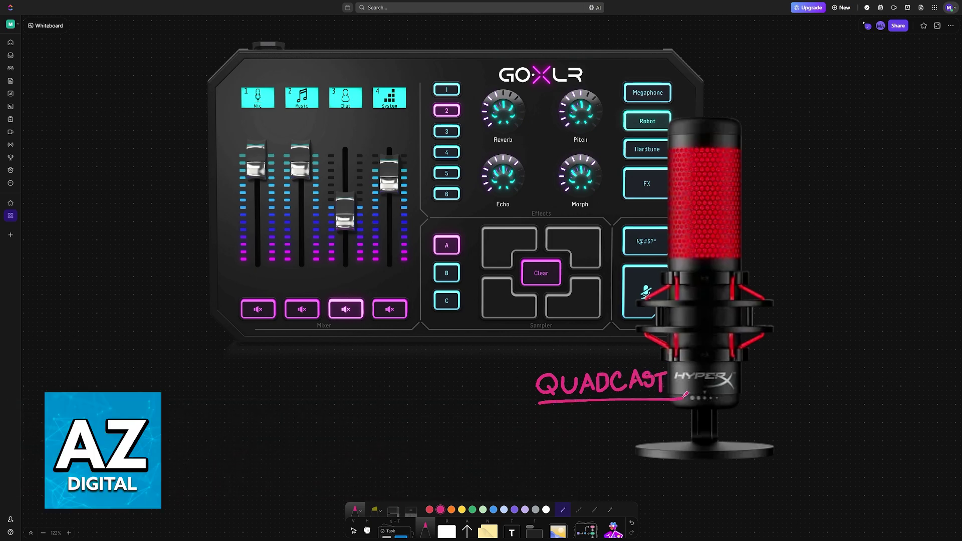
pyautogui.moveTo(583, 411)
pyautogui.mouseDown()
pyautogui.moveTo(589, 429)
pyautogui.moveTo(596, 411)
pyautogui.moveTo(600, 427)
pyautogui.moveTo(615, 428)
pyautogui.mouseUp()
pyautogui.moveTo(615, 411)
pyautogui.mouseDown()
pyautogui.moveTo(617, 441)
pyautogui.moveTo(636, 406)
pyautogui.moveTo(578, 413)
pyautogui.moveTo(609, 436)
pyautogui.moveTo(638, 418)
pyautogui.moveTo(598, 397)
pyautogui.moveTo(577, 421)
pyautogui.moveTo(632, 432)
pyautogui.mouseUp()
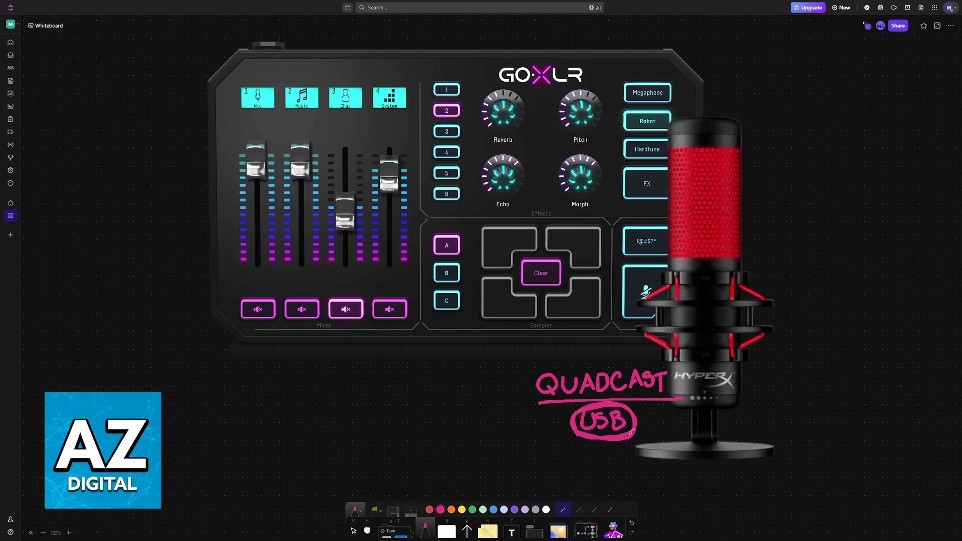
# Circle XLR under Sampler and link it to USB with a crossed-out double arrow.
pyautogui.moveTo(461, 328)
pyautogui.mouseDown()
pyautogui.moveTo(449, 344)
pyautogui.moveTo(476, 343)
pyautogui.mouseUp()
pyautogui.moveTo(479, 329)
pyautogui.mouseDown()
pyautogui.moveTo(478, 343)
pyautogui.moveTo(503, 338)
pyautogui.moveTo(451, 311)
pyautogui.moveTo(452, 348)
pyautogui.moveTo(503, 333)
pyautogui.moveTo(488, 329)
pyautogui.mouseUp()
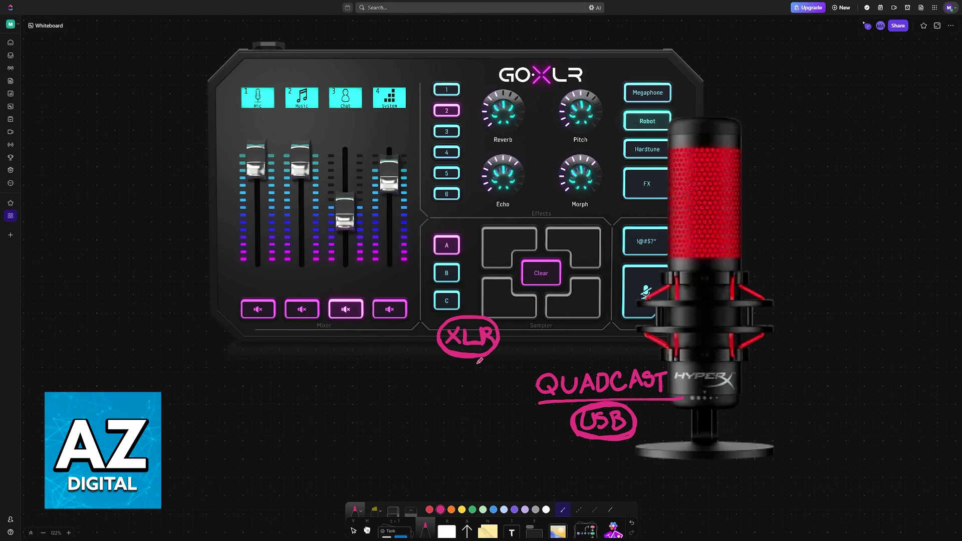
pyautogui.moveTo(478, 363)
pyautogui.mouseDown()
pyautogui.moveTo(554, 428)
pyautogui.moveTo(546, 433)
pyautogui.moveTo(477, 367)
pyautogui.moveTo(483, 373)
pyautogui.mouseUp()
pyautogui.moveTo(487, 409)
pyautogui.mouseDown()
pyautogui.moveTo(495, 427)
pyautogui.moveTo(478, 430)
pyautogui.mouseUp()
pyautogui.scroll(-10, 564, 406)
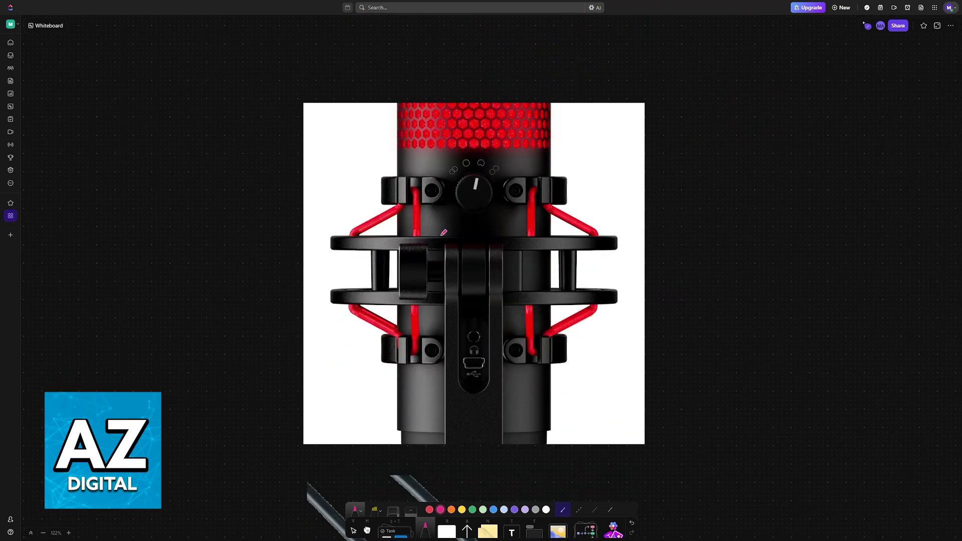
# Draw an arrow to the jack, then circle the USB power port and label it Power.
pyautogui.moveTo(501, 309); pyautogui.dragTo(487, 327)
pyautogui.moveTo(487, 327); pyautogui.dragTo(499, 325)
pyautogui.moveTo(467, 374)
pyautogui.mouseDown()
pyautogui.moveTo(494, 366)
pyautogui.moveTo(460, 354)
pyautogui.moveTo(472, 376)
pyautogui.moveTo(521, 410)
pyautogui.mouseUp()
pyautogui.moveTo(521, 387)
pyautogui.mouseDown()
pyautogui.moveTo(524, 399)
pyautogui.moveTo(569, 391)
pyautogui.moveTo(573, 401)
pyautogui.moveTo(587, 390)
pyautogui.moveTo(488, 386)
pyautogui.moveTo(494, 391)
pyautogui.mouseUp()
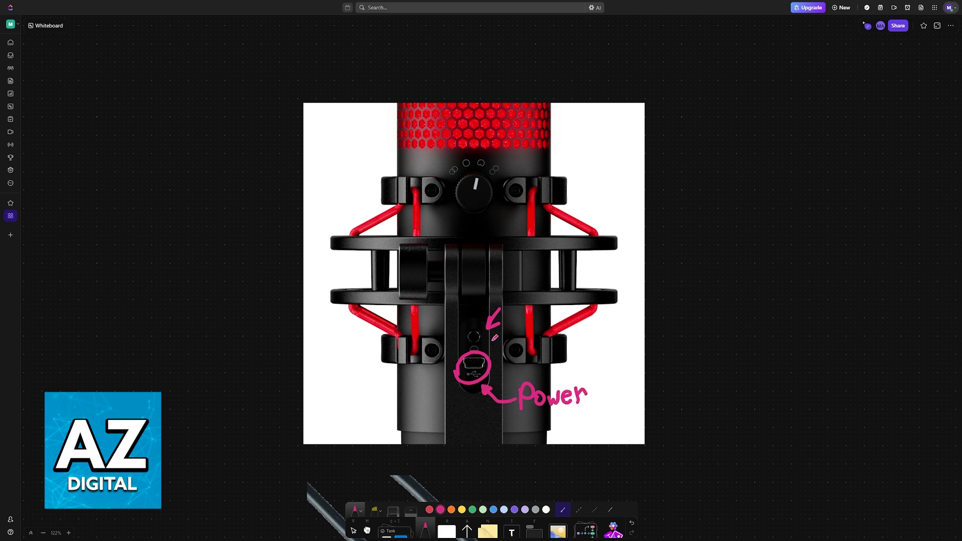
# Circle the microphone's jack, label it 3.5mm, and start a 3.5 label by the cable plug.
pyautogui.moveTo(471, 337)
pyautogui.mouseDown()
pyautogui.moveTo(486, 343)
pyautogui.moveTo(509, 304)
pyautogui.moveTo(474, 348)
pyautogui.mouseUp()
pyautogui.moveTo(503, 296)
pyautogui.mouseDown()
pyautogui.moveTo(525, 312)
pyautogui.moveTo(582, 314)
pyautogui.mouseUp()
pyautogui.moveTo(500, 319)
pyautogui.mouseDown()
pyautogui.moveTo(580, 314)
pyautogui.moveTo(577, 359)
pyautogui.moveTo(621, 355)
pyautogui.mouseUp()
pyautogui.scroll(-5, 520, 340)
pyautogui.click(586, 355)
# Label both cable plugs 3.5mm and draw an arrow to the circled GoXLR Mic input.
pyautogui.moveTo(623, 356); pyautogui.dragTo(634, 357)
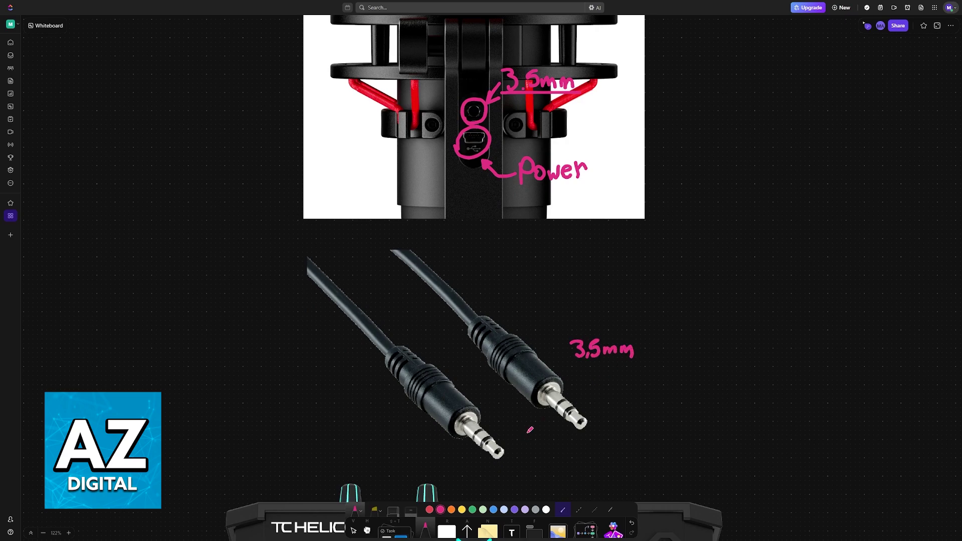
pyautogui.moveTo(508, 442); pyautogui.dragTo(505, 455)
pyautogui.moveTo(522, 453); pyautogui.dragTo(573, 451)
pyautogui.scroll(1, 489, 286)
pyautogui.scroll(2, 473, 226)
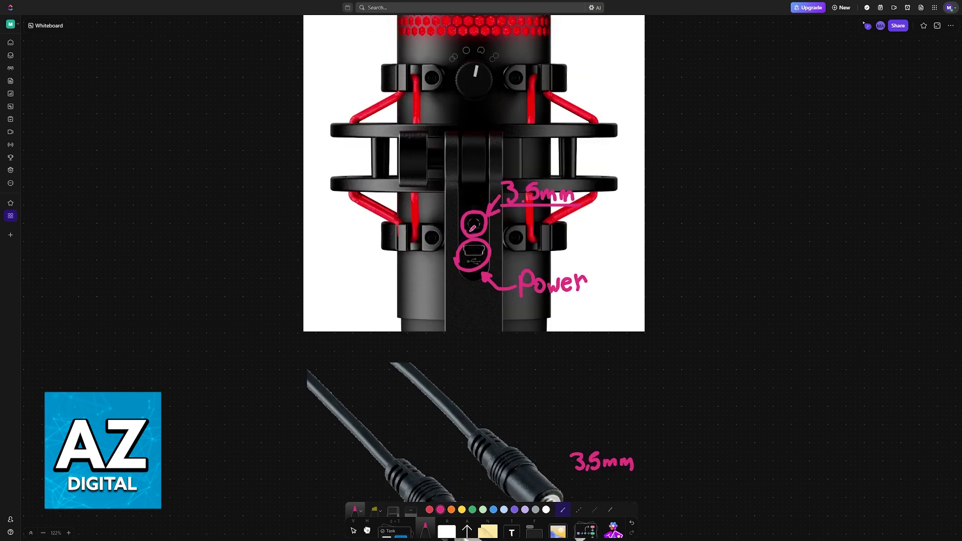
pyautogui.moveTo(450, 255)
pyautogui.mouseDown()
pyautogui.moveTo(407, 319)
pyautogui.moveTo(406, 364)
pyautogui.mouseUp()
pyautogui.scroll(-6, 406, 361)
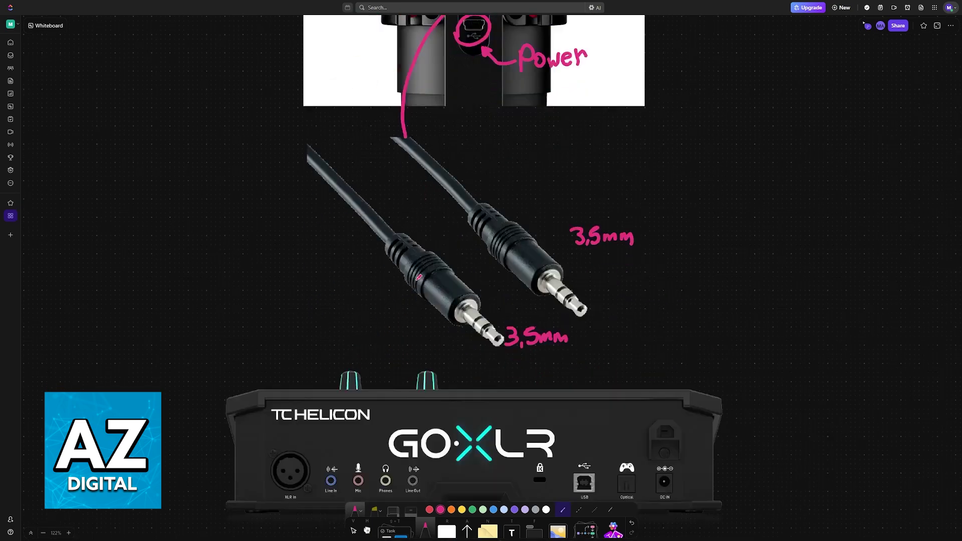
pyautogui.scroll(-2, 360, 221)
pyautogui.moveTo(363, 132)
pyautogui.mouseDown()
pyautogui.moveTo(351, 340)
pyautogui.moveTo(359, 366)
pyautogui.mouseUp()
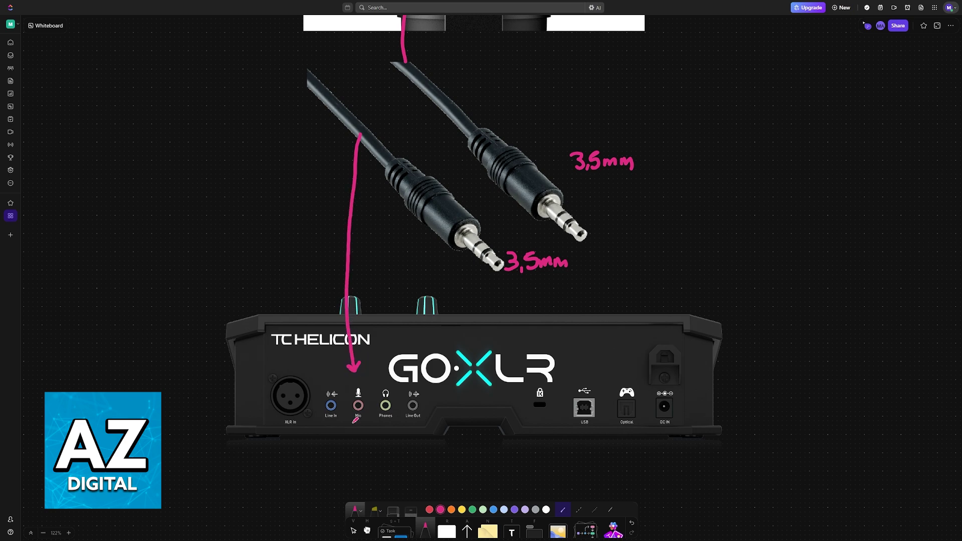
pyautogui.moveTo(354, 422)
pyautogui.mouseDown()
pyautogui.moveTo(372, 418)
pyautogui.moveTo(352, 383)
pyautogui.moveTo(356, 422)
pyautogui.moveTo(369, 383)
pyautogui.mouseUp()
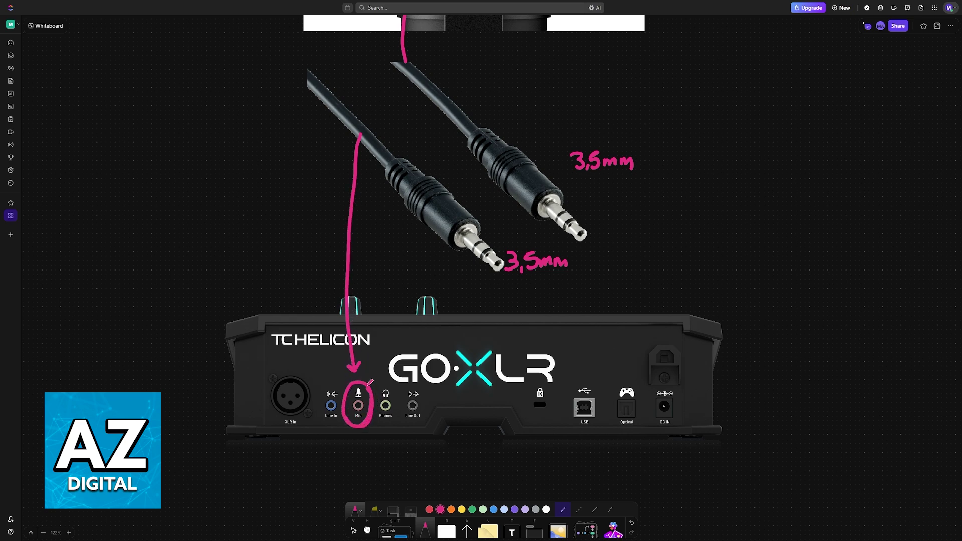
pyautogui.scroll(5, 332, 324)
pyautogui.scroll(1, 331, 323)
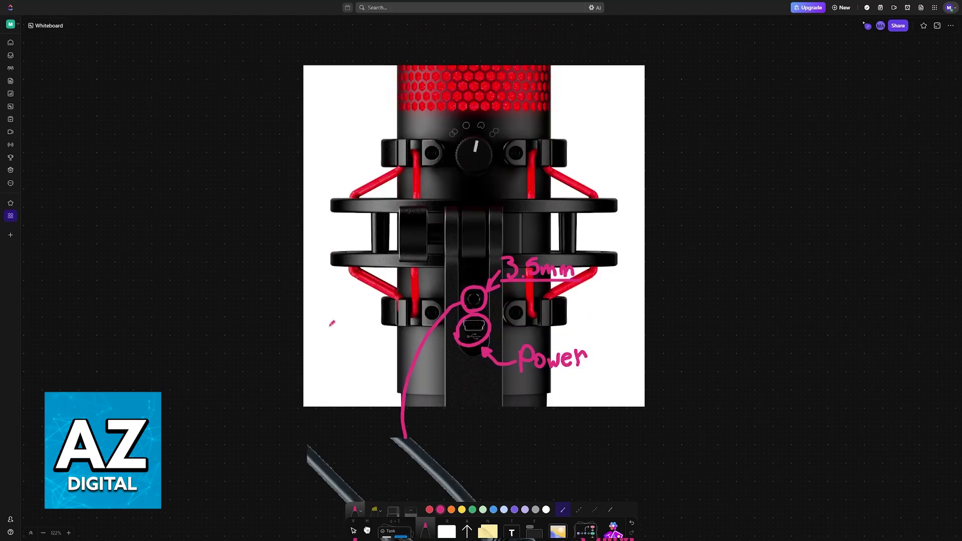
pyautogui.scroll(-1, 331, 323)
pyautogui.scroll(-4, 416, 327)
pyautogui.scroll(2, 428, 206)
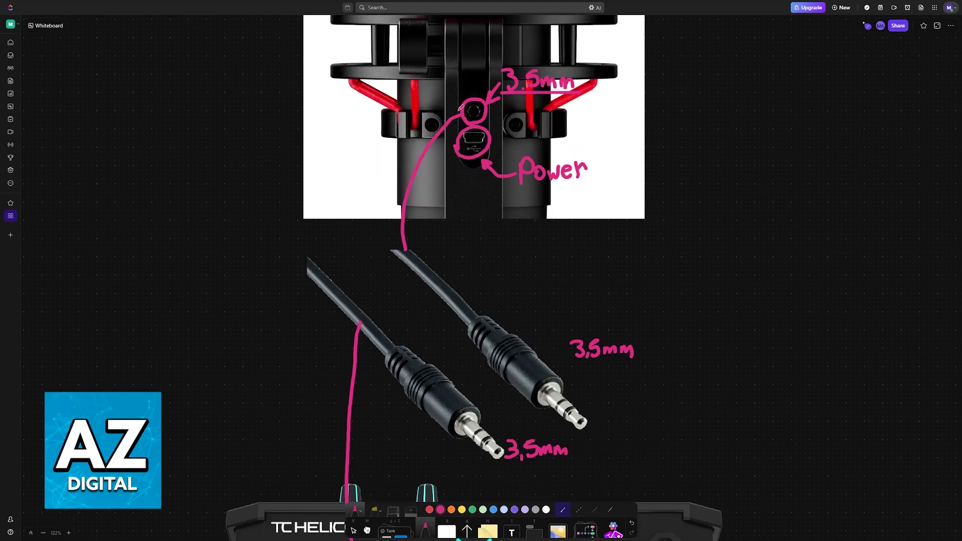
# Box the Power label and draw a line from the Mic circle toward USB.
pyautogui.moveTo(513, 180)
pyautogui.mouseDown()
pyautogui.moveTo(512, 146)
pyautogui.moveTo(591, 145)
pyautogui.moveTo(593, 185)
pyautogui.moveTo(513, 190)
pyautogui.mouseUp()
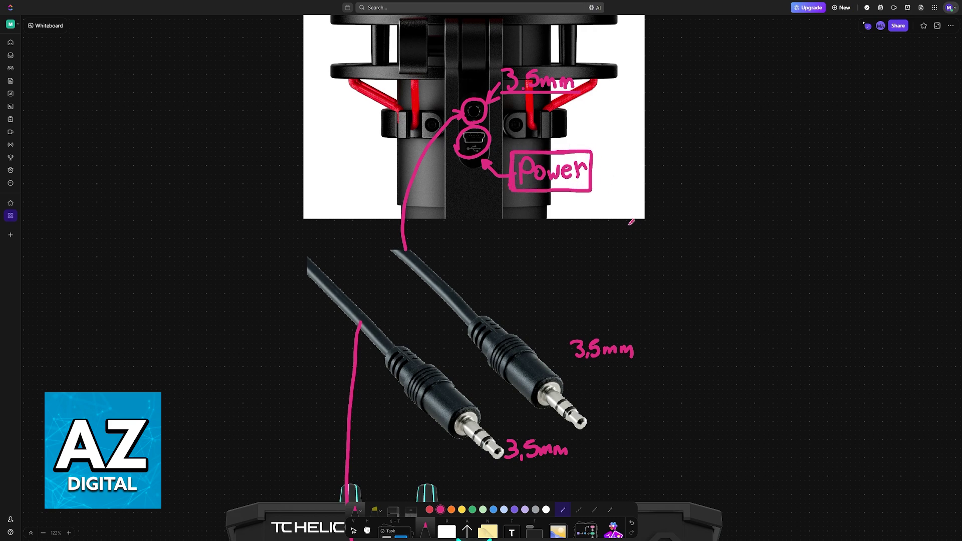
pyautogui.scroll(-1, 624, 227)
pyautogui.scroll(-3, 594, 268)
pyautogui.scroll(-2, 583, 286)
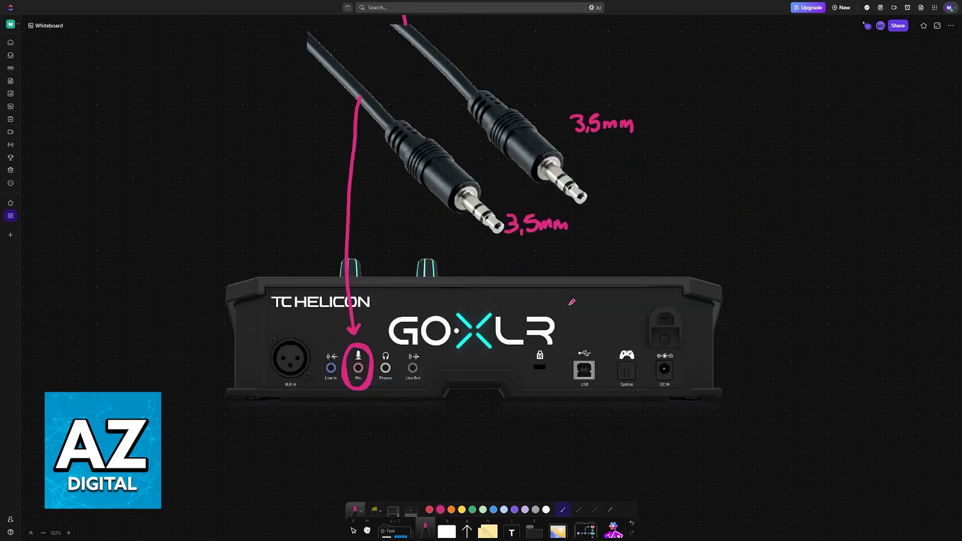
pyautogui.scroll(-2, 571, 300)
pyautogui.scroll(1, 428, 263)
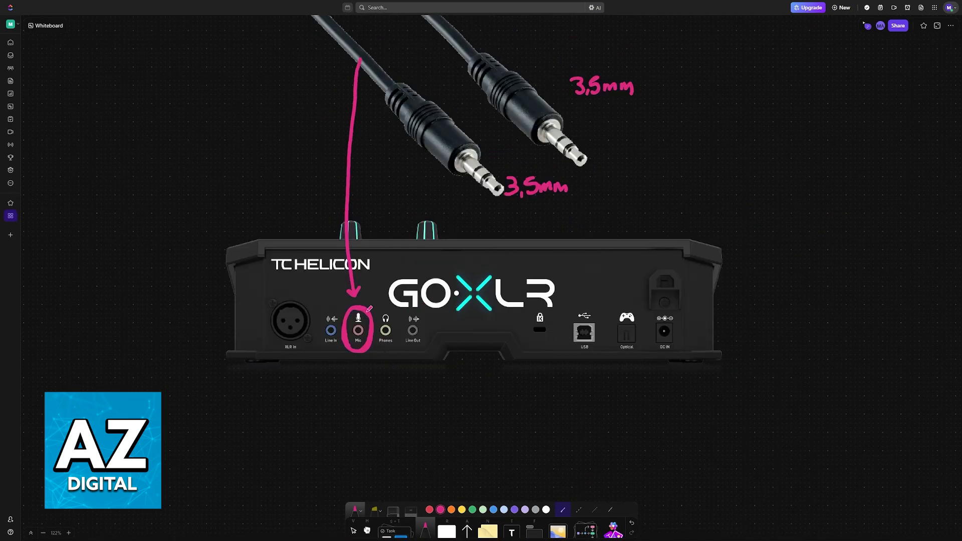
pyautogui.moveTo(369, 308); pyautogui.dragTo(602, 305)
pyautogui.scroll(4, 578, 282)
pyautogui.scroll(5, 526, 241)
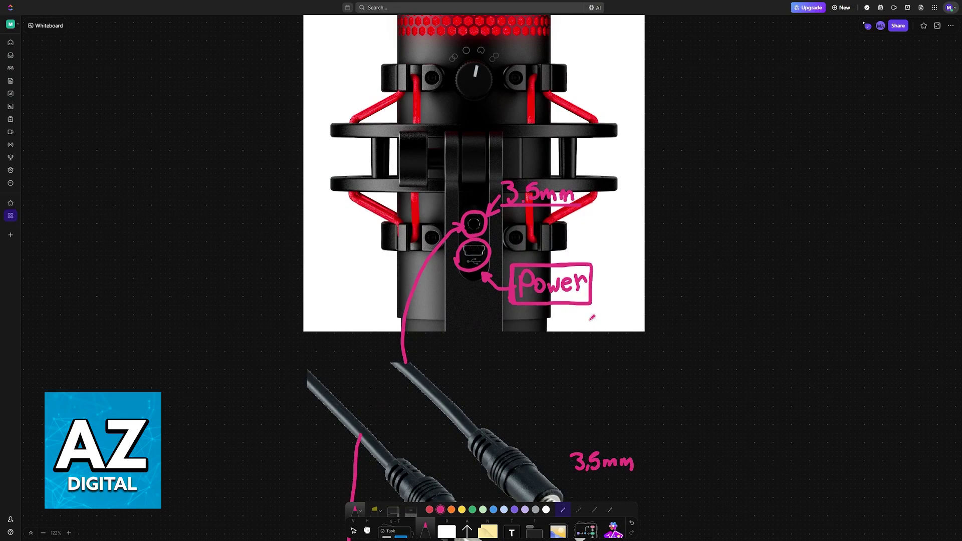
pyautogui.scroll(1, 481, 214)
pyautogui.scroll(1, 470, 204)
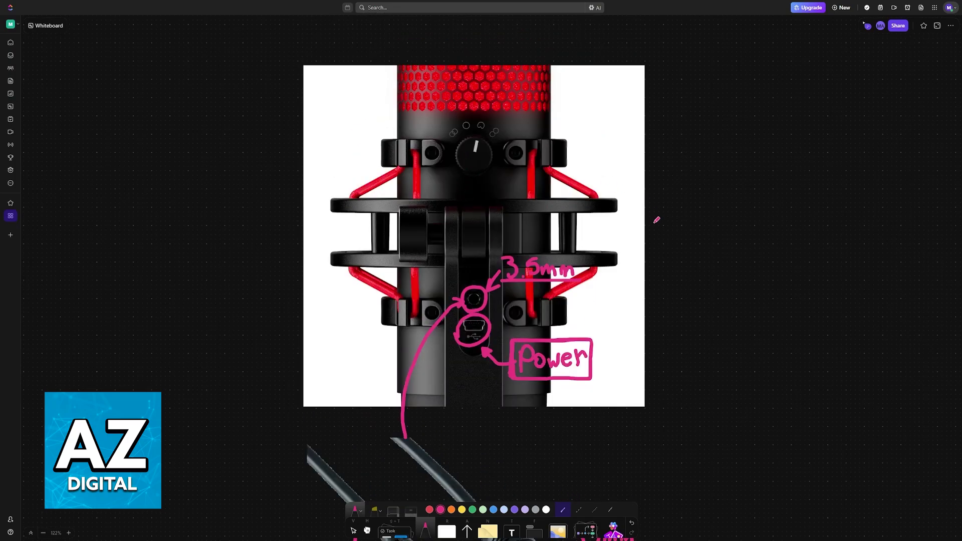
pyautogui.scroll(-4, 646, 227)
pyautogui.scroll(-3, 632, 239)
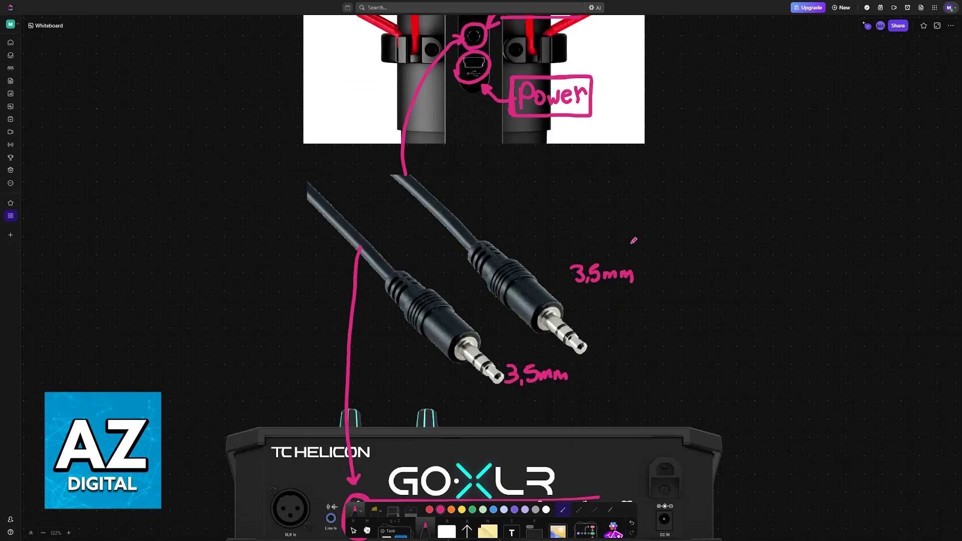
pyautogui.scroll(-1, 633, 241)
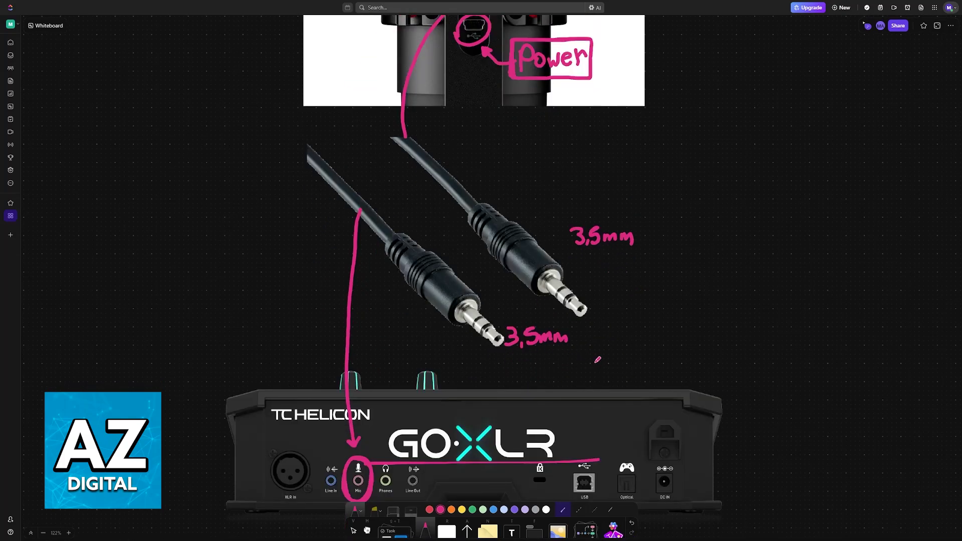
pyautogui.scroll(-1, 593, 367)
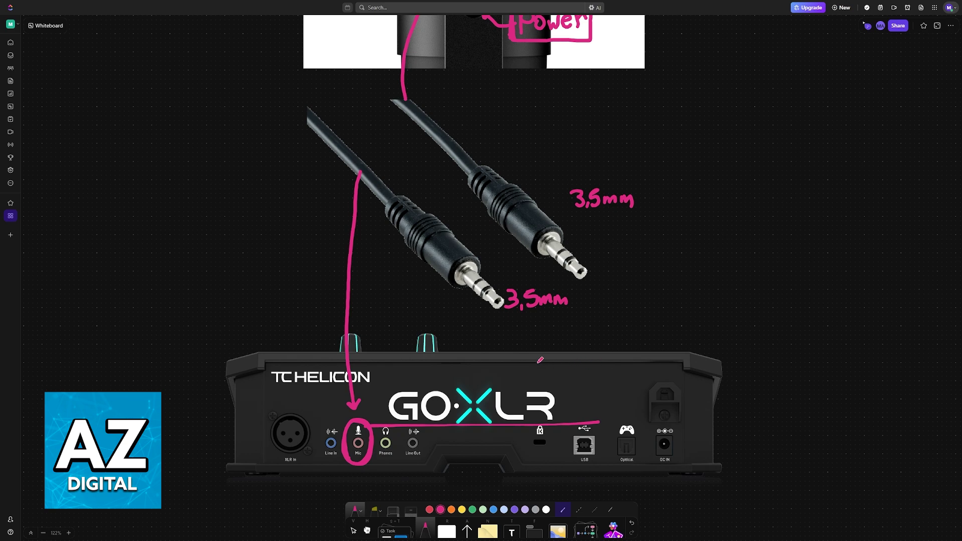
pyautogui.scroll(3, 360, 398)
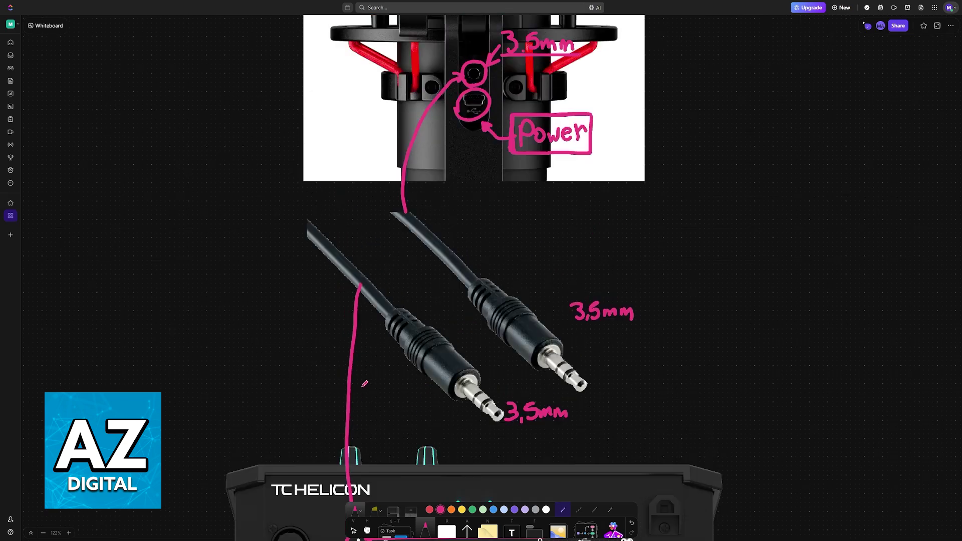
pyautogui.scroll(4, 384, 368)
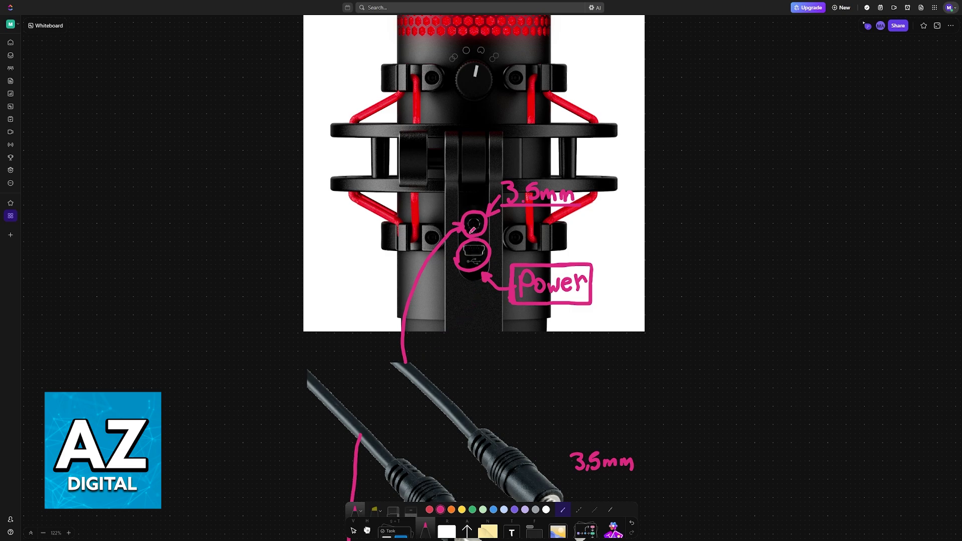
pyautogui.scroll(-2, 473, 229)
pyautogui.scroll(-2, 557, 323)
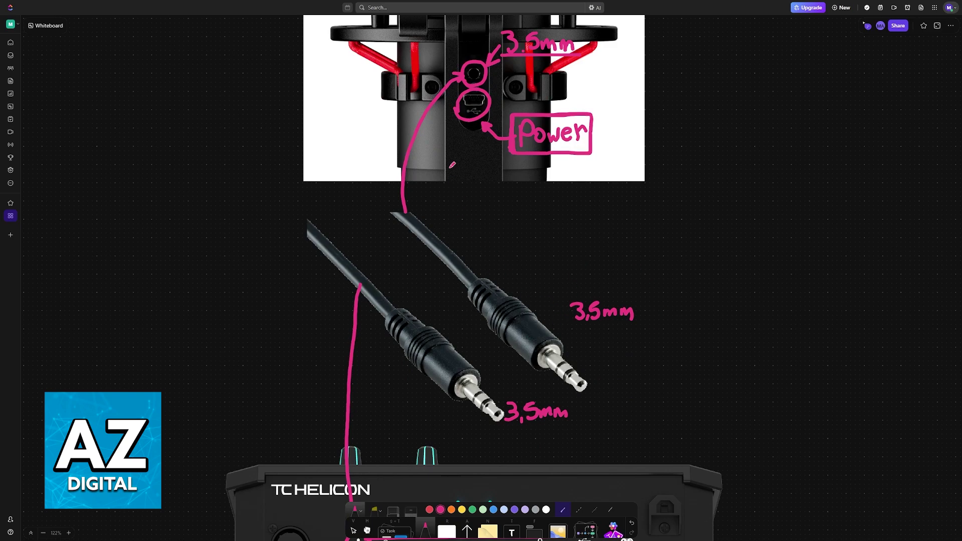
pyautogui.scroll(-2, 452, 165)
pyautogui.scroll(-1, 464, 229)
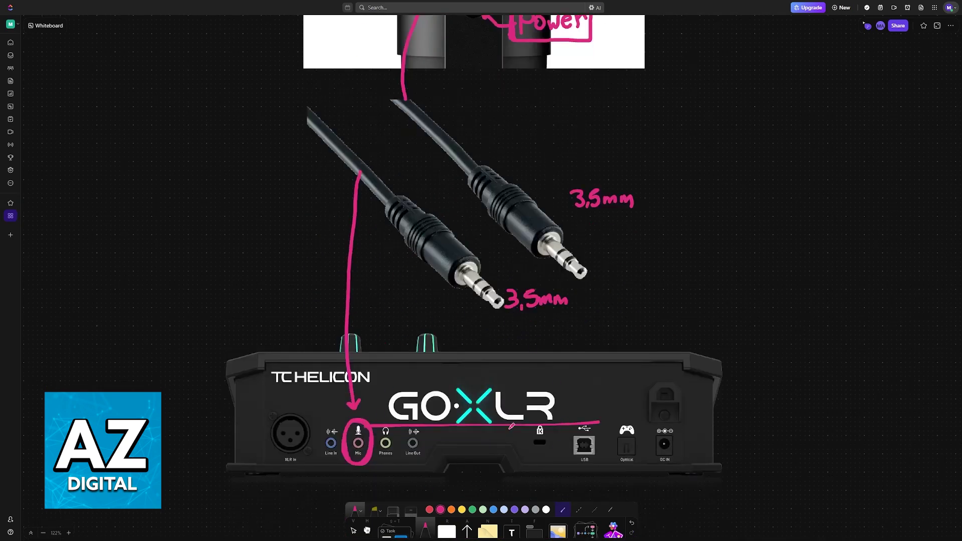
pyautogui.scroll(3, 511, 426)
pyautogui.scroll(1, 515, 231)
# Handwrite USB next to the boxed Power label on the microphone image.
pyautogui.moveTo(591, 192)
pyautogui.mouseDown()
pyautogui.moveTo(625, 158)
pyautogui.moveTo(621, 178)
pyautogui.moveTo(655, 181)
pyautogui.mouseUp()
pyautogui.scroll(-5, 661, 190)
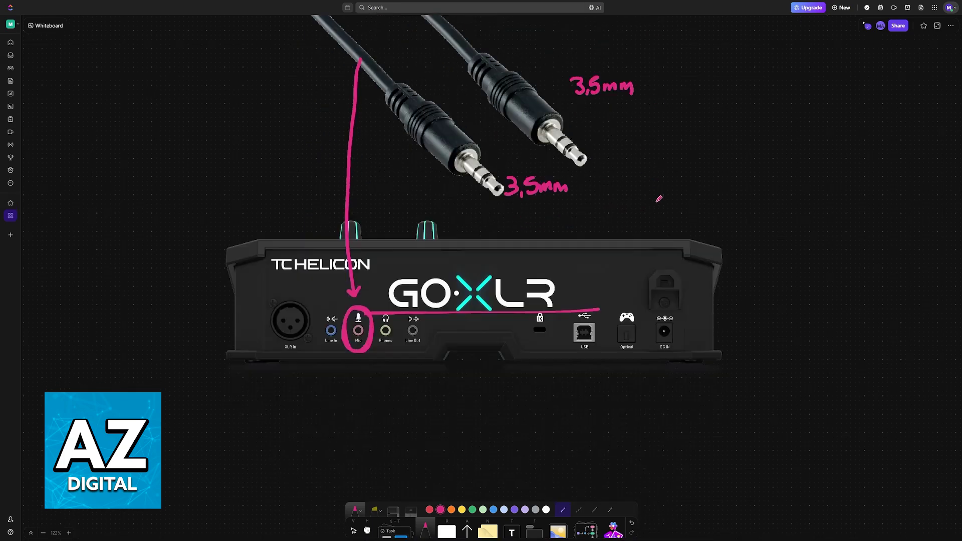
pyautogui.scroll(-5, 659, 192)
pyautogui.scroll(-3, 656, 195)
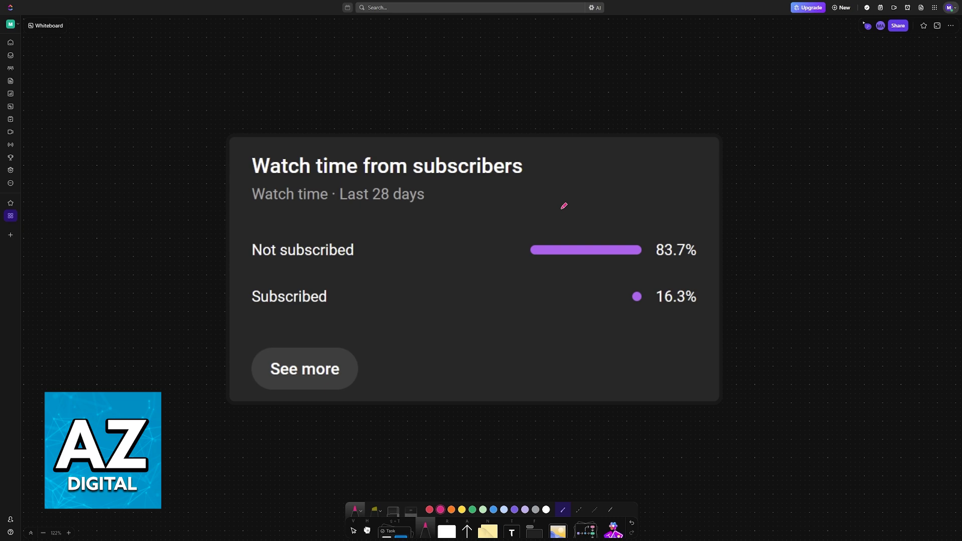
pyautogui.scroll(2, 489, 288)
# Underline 83.7% and 16.3%, arrow them to an X and a checkmark, and cross out 83.7%.
pyautogui.moveTo(686, 256); pyautogui.dragTo(762, 256)
pyautogui.moveTo(723, 229)
pyautogui.mouseDown()
pyautogui.moveTo(783, 188)
pyautogui.moveTo(818, 178)
pyautogui.moveTo(819, 198)
pyautogui.moveTo(806, 173)
pyautogui.mouseUp()
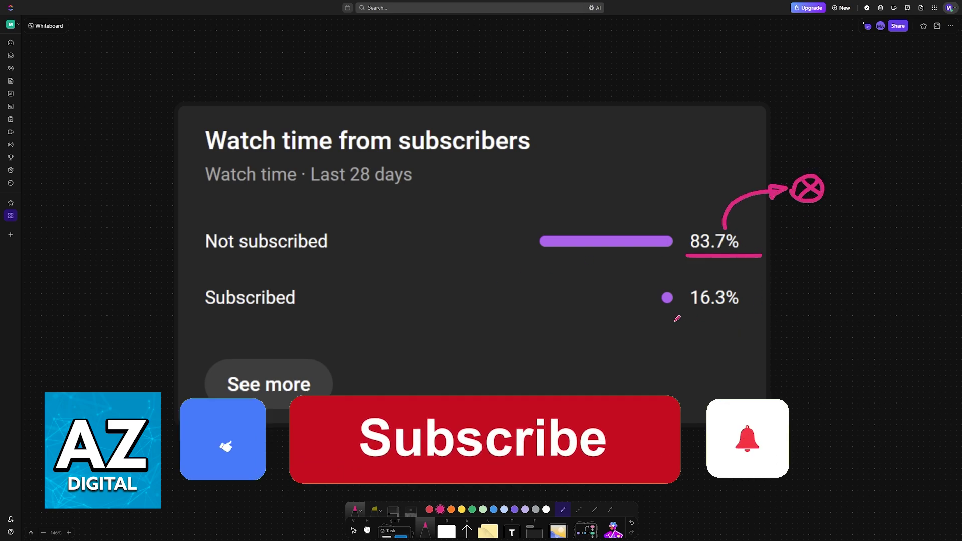
pyautogui.moveTo(692, 318)
pyautogui.mouseDown()
pyautogui.moveTo(740, 316)
pyautogui.moveTo(731, 364)
pyautogui.moveTo(759, 360)
pyautogui.mouseUp()
pyautogui.moveTo(746, 352)
pyautogui.mouseDown()
pyautogui.moveTo(749, 367)
pyautogui.moveTo(797, 343)
pyautogui.moveTo(789, 339)
pyautogui.mouseUp()
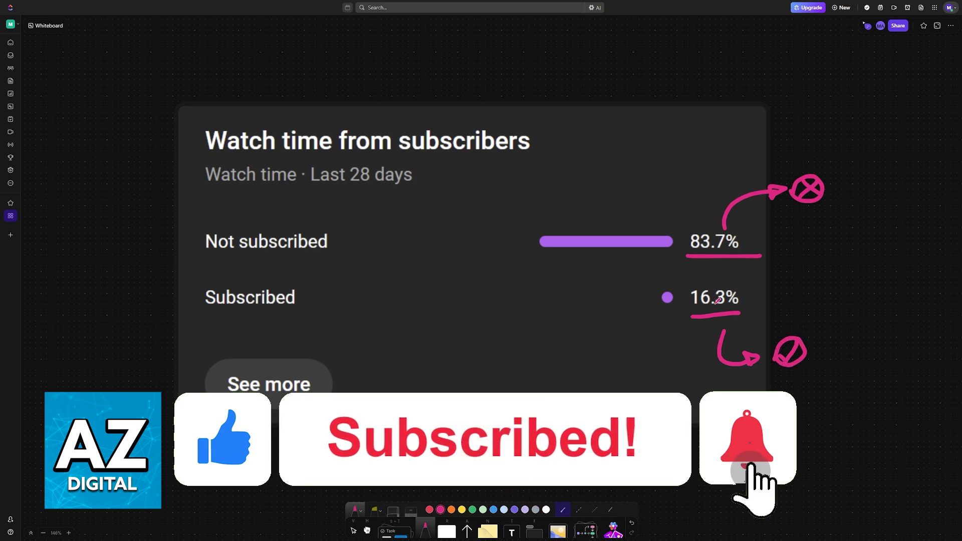
pyautogui.moveTo(699, 264)
pyautogui.mouseDown()
pyautogui.moveTo(728, 232)
pyautogui.moveTo(758, 256)
pyautogui.mouseUp()
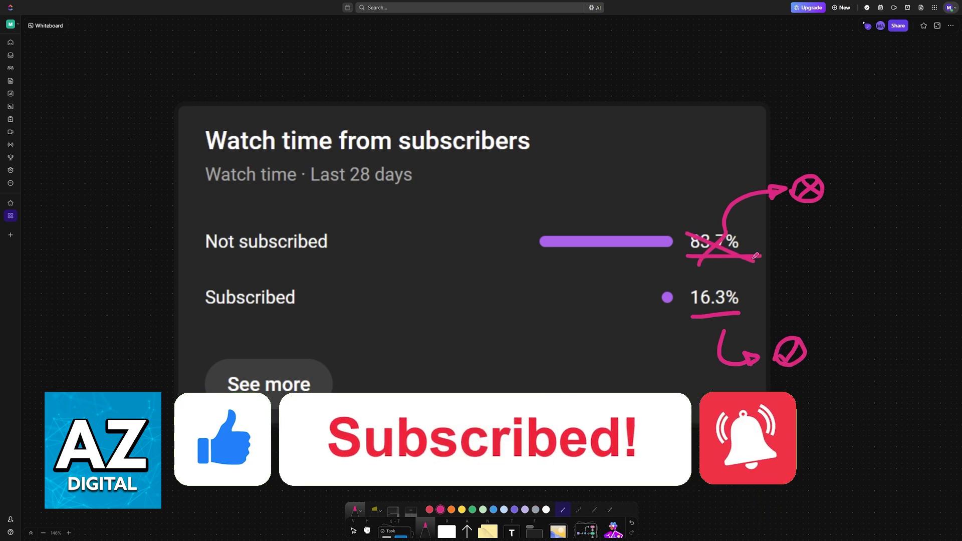